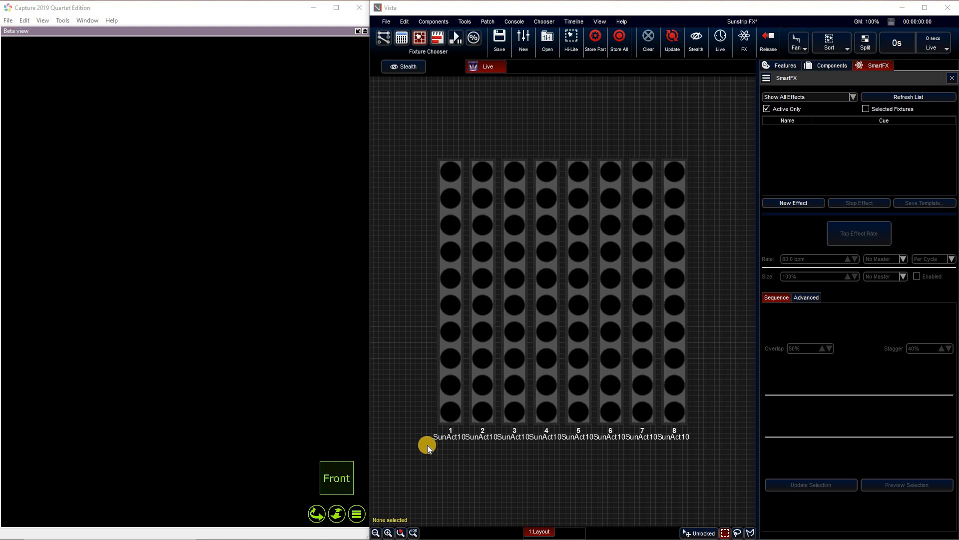
Try selecting the strip cells row by row from the bottom up in the fixture layout.
click(695, 435)
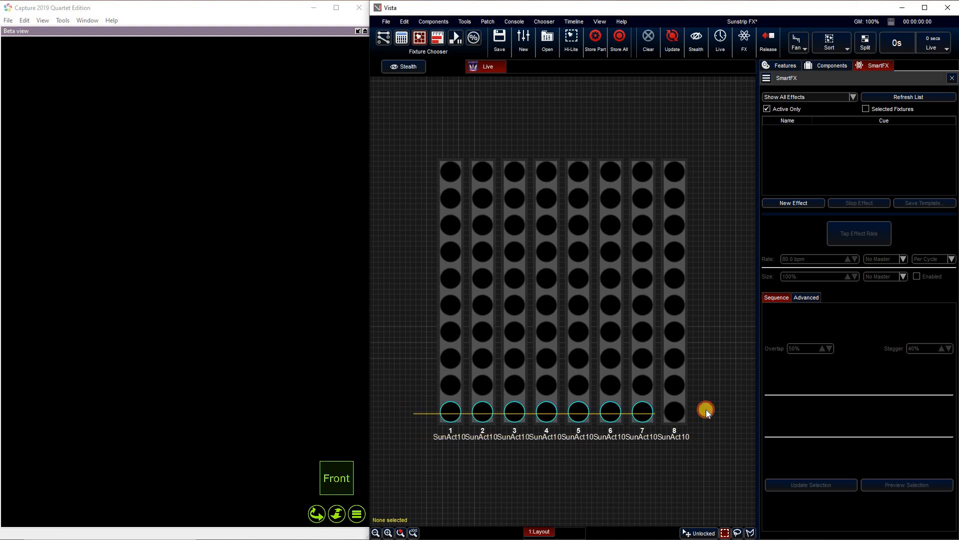
drag(673, 114, 676, 127)
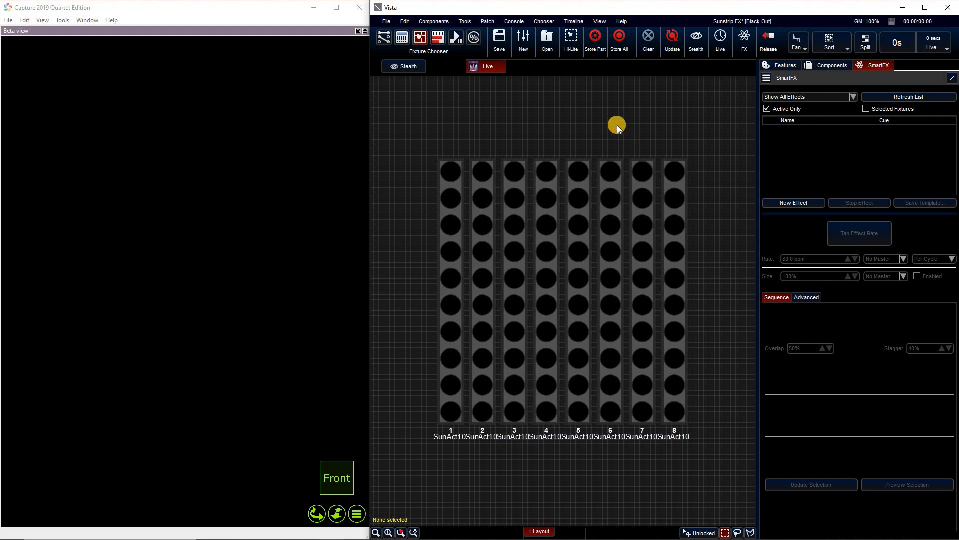
Create a new cuelist, name its first cue SS FX and set the cue timing to 1s.
click(520, 52)
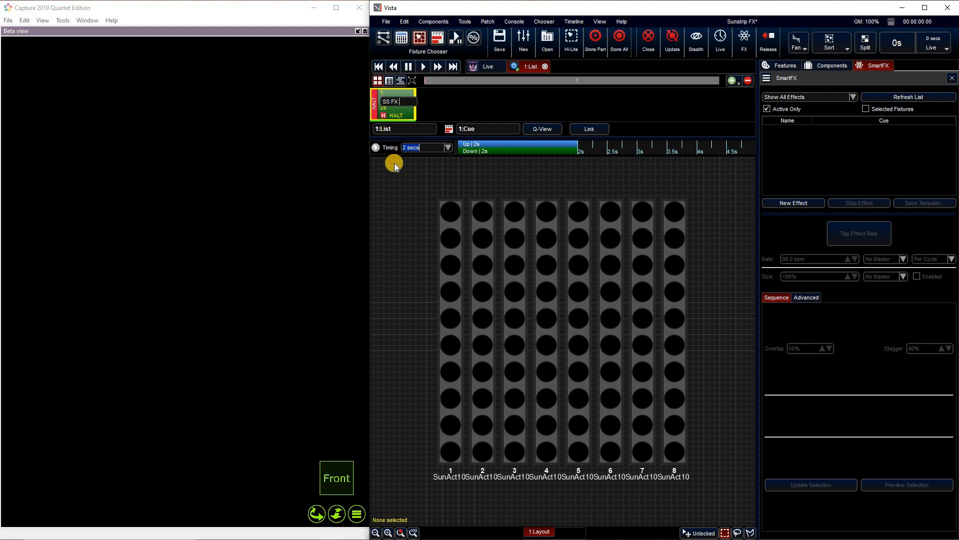
double_click(387, 109)
text(1s)
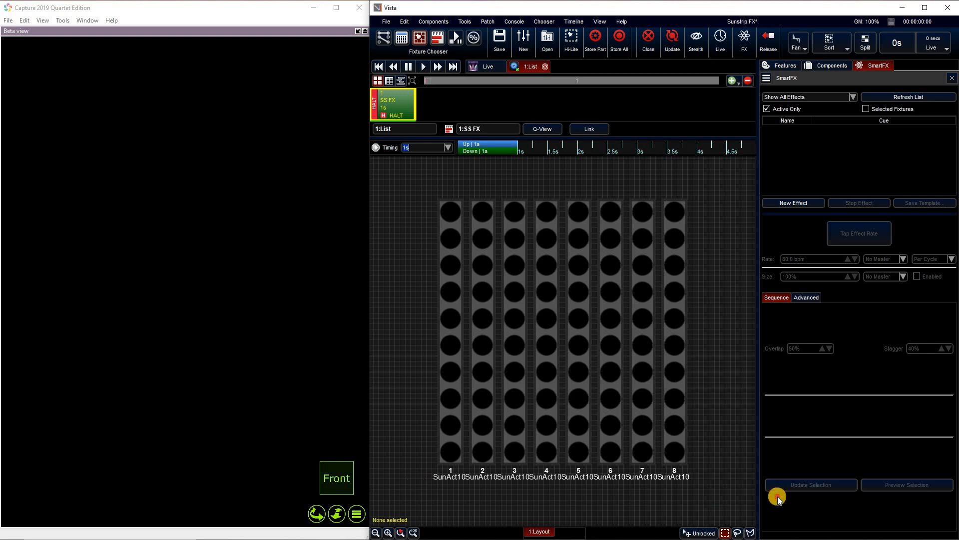
Select all strip cells row by row from the bottom up and create an Intensity wave effect on them.
drag(722, 481, 718, 199)
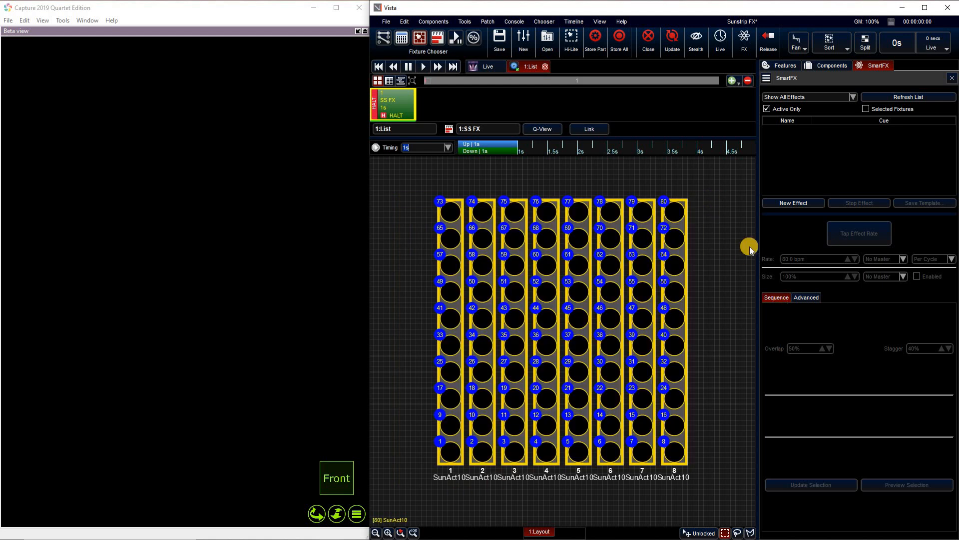
click(783, 207)
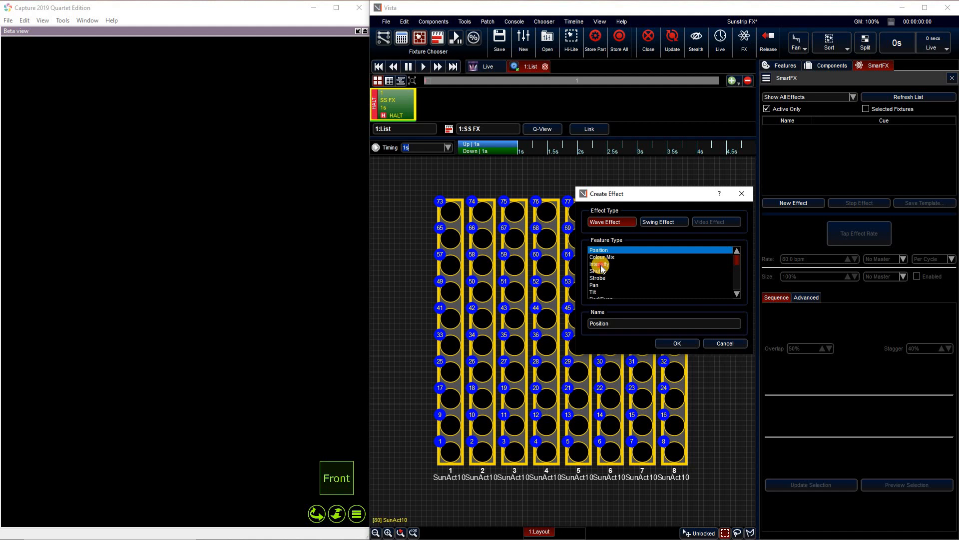
click(674, 344)
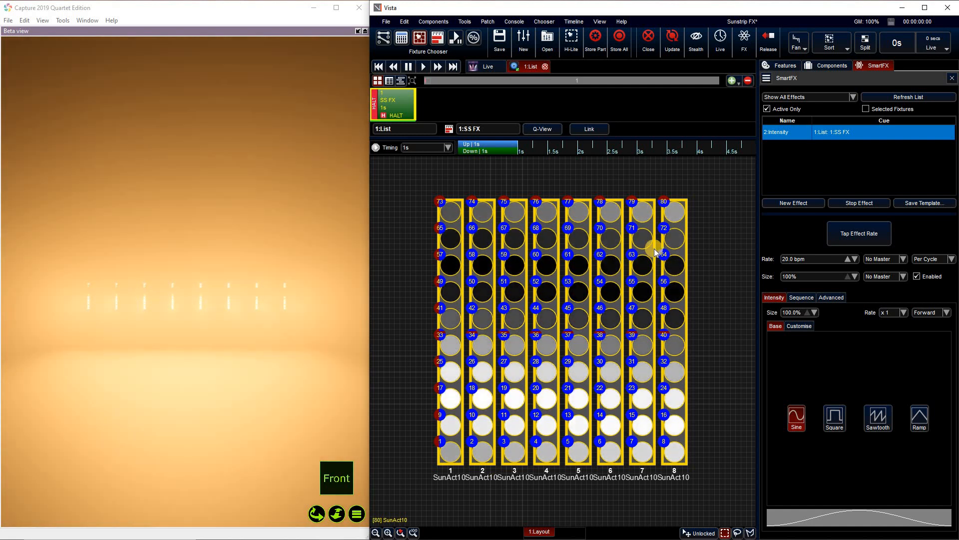
Try reordering the effect by columns from strip 8 to strip 1, then by rows from the top down, updating its selection.
click(801, 298)
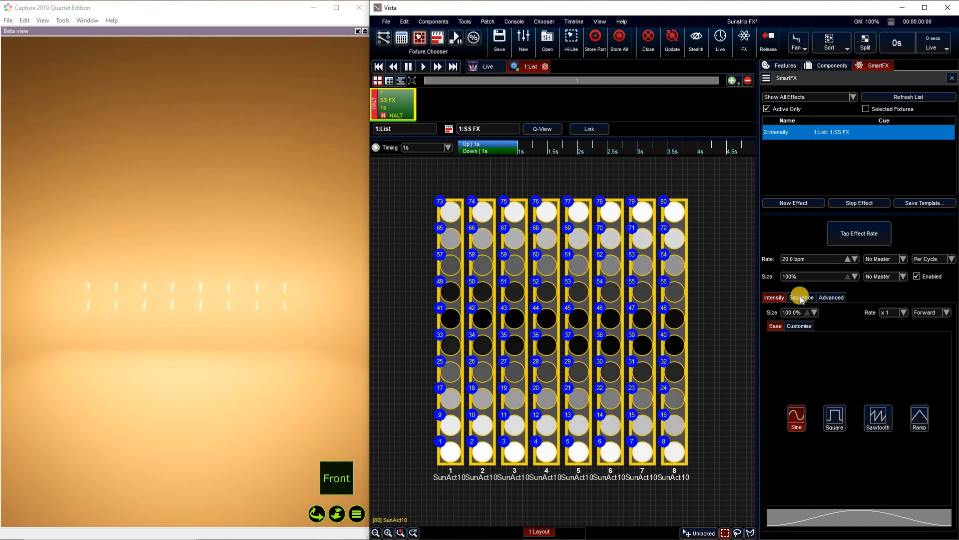
click(727, 279)
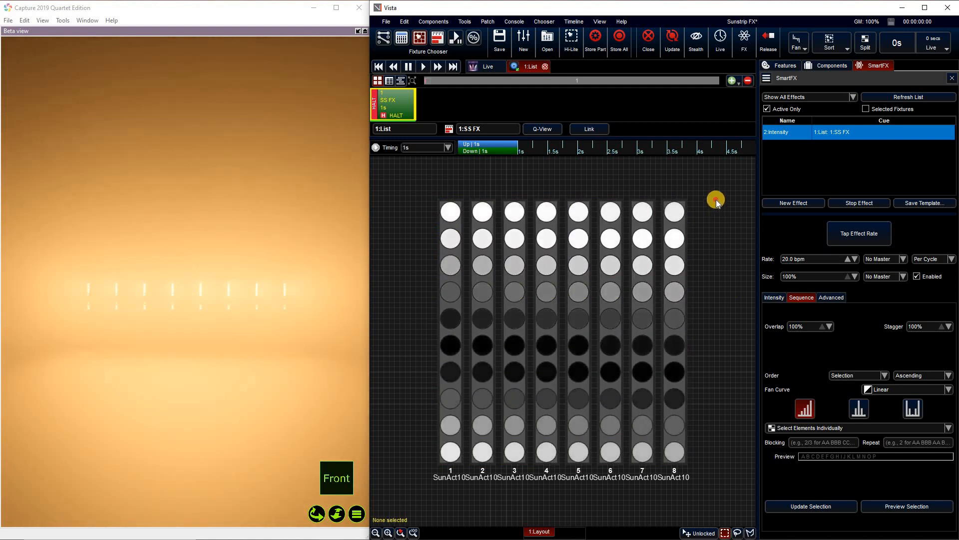
drag(716, 199, 459, 488)
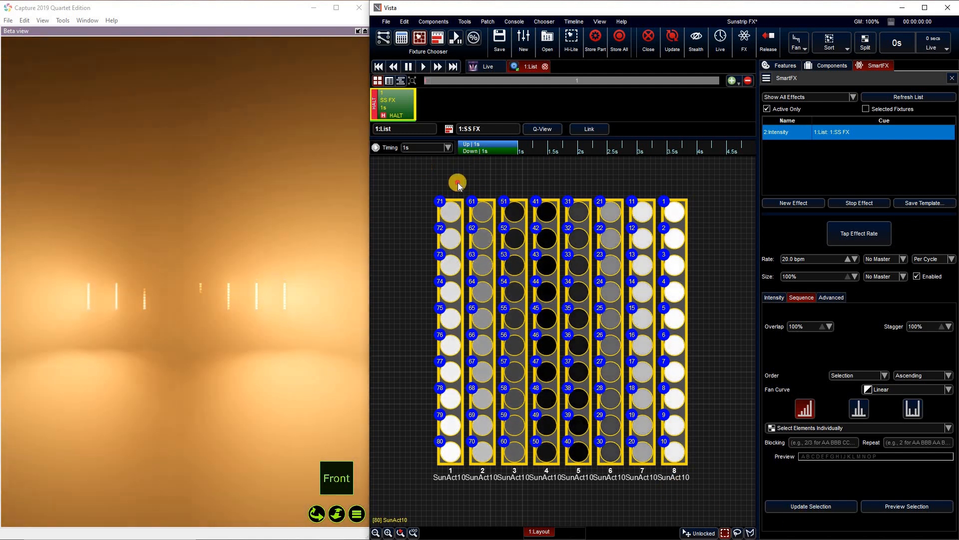
drag(458, 185, 707, 475)
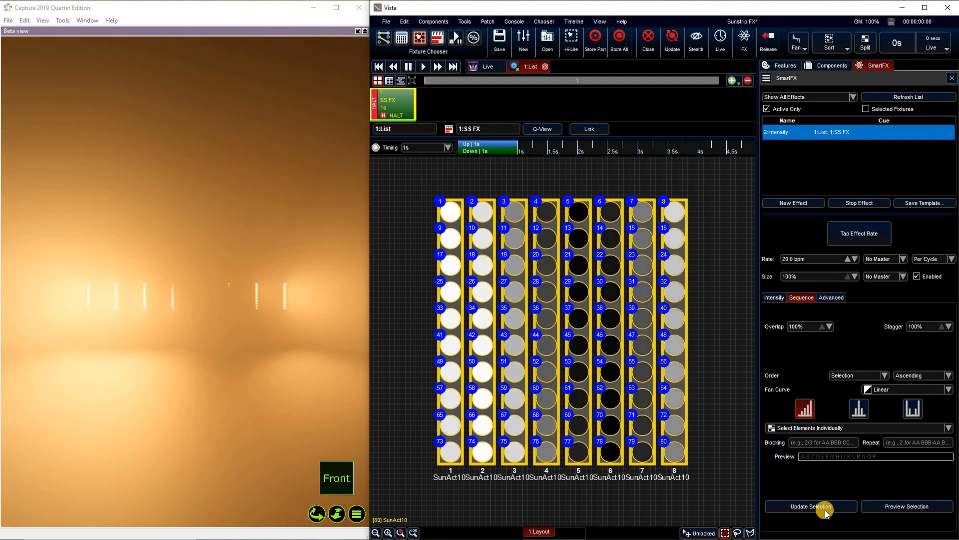
click(820, 505)
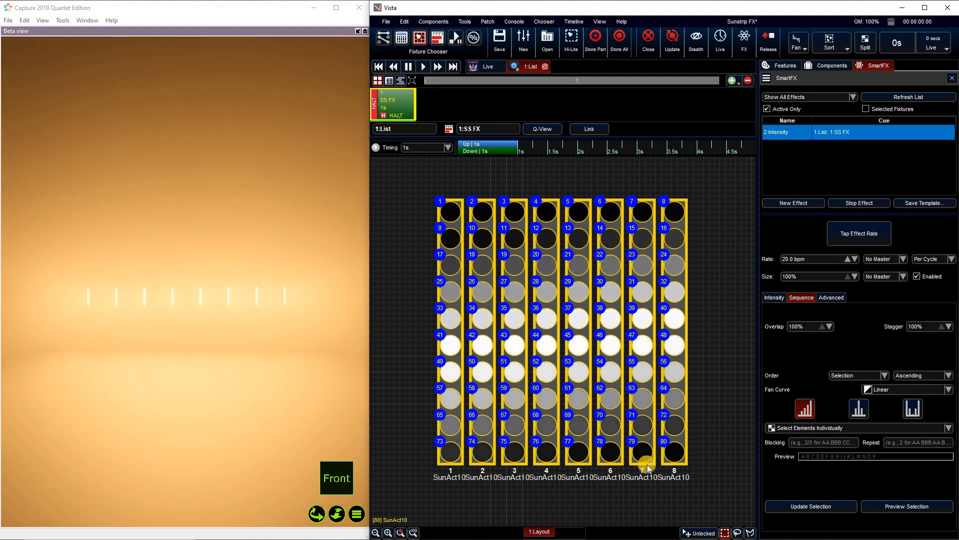
Reselect all strip cells row by row from the bottom up and set the effect's overlap to 60%.
click(475, 508)
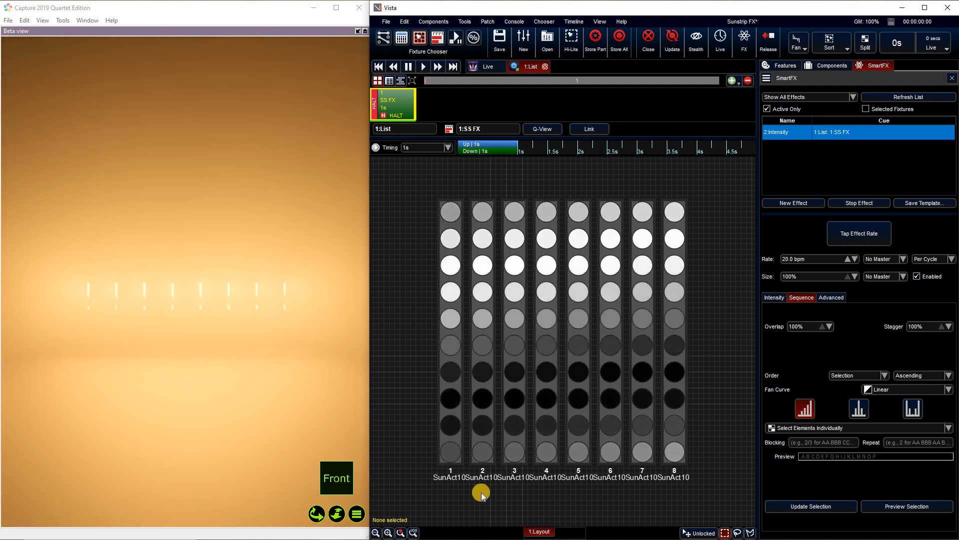
drag(410, 487, 685, 350)
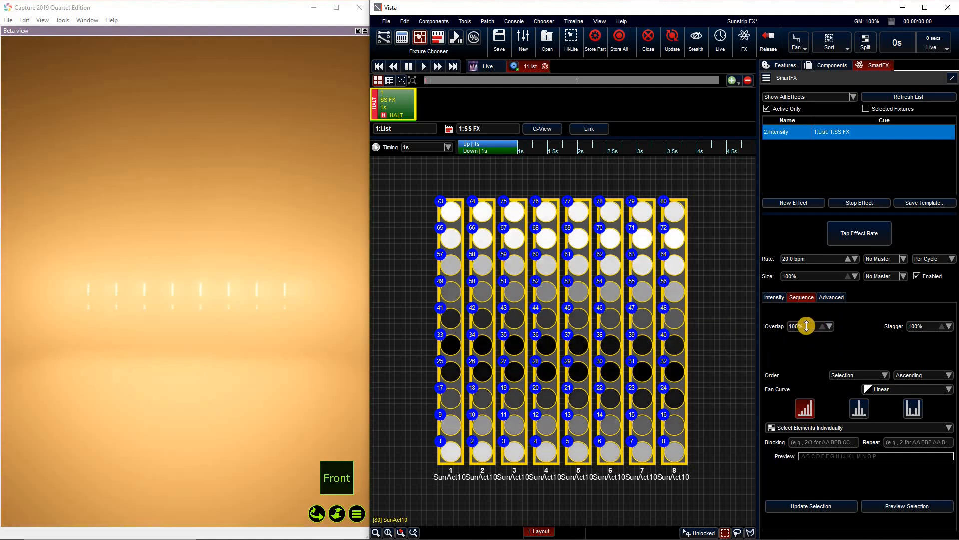
drag(809, 330, 814, 409)
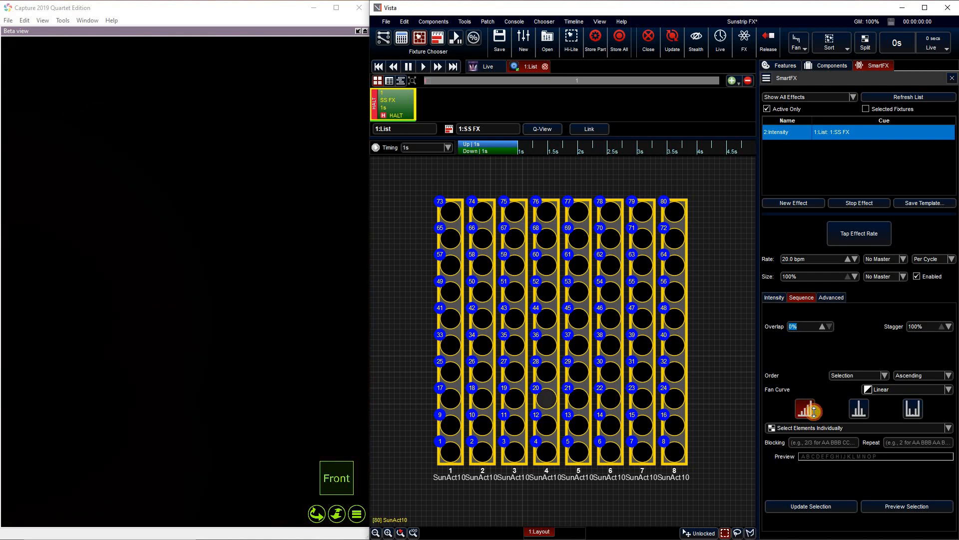
drag(815, 407, 819, 379)
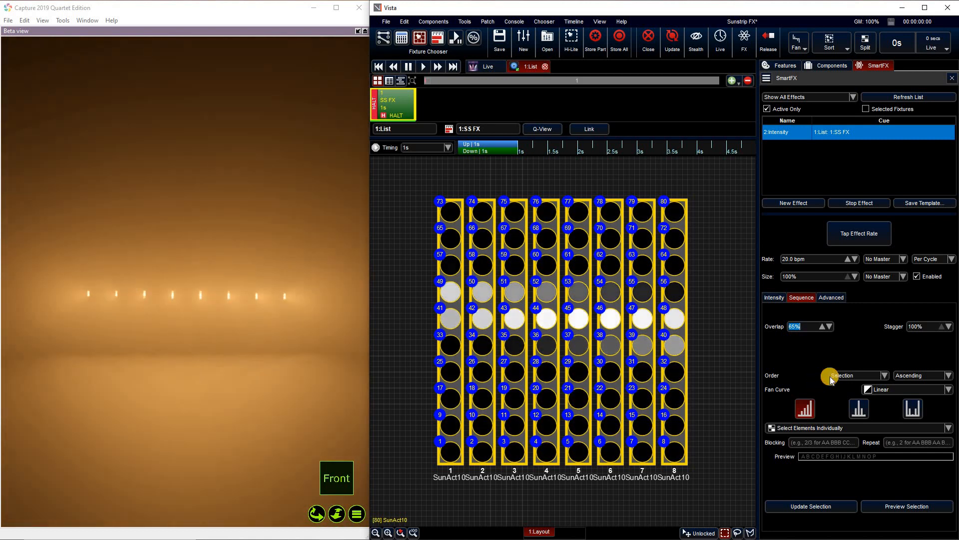
text(60)
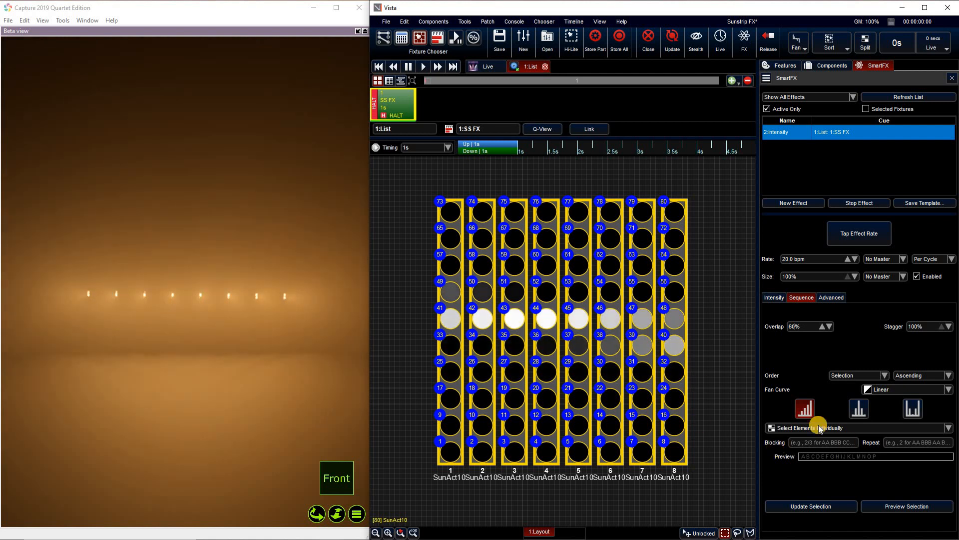
Set the intensity effect's blocking to 8 and its stagger to 45%.
click(792, 442)
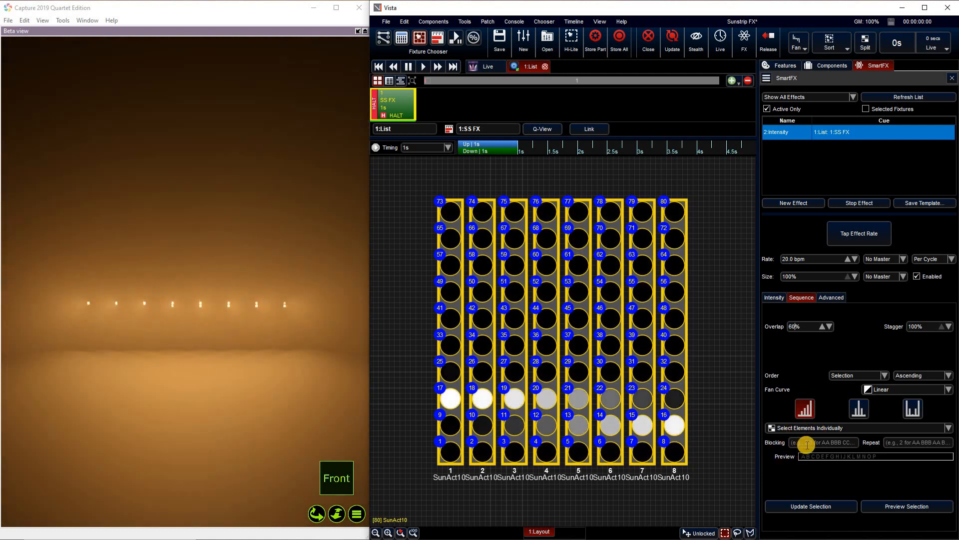
text(8)
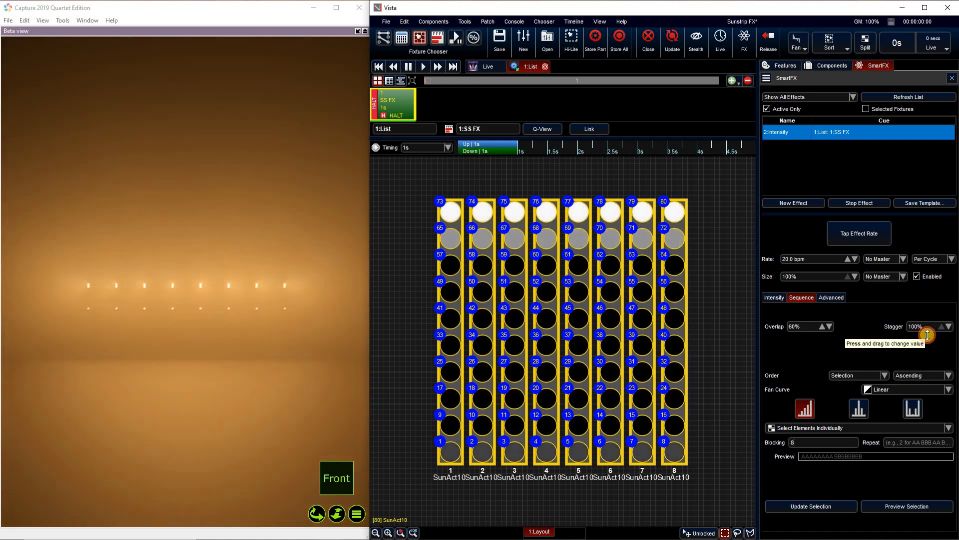
drag(926, 328, 927, 359)
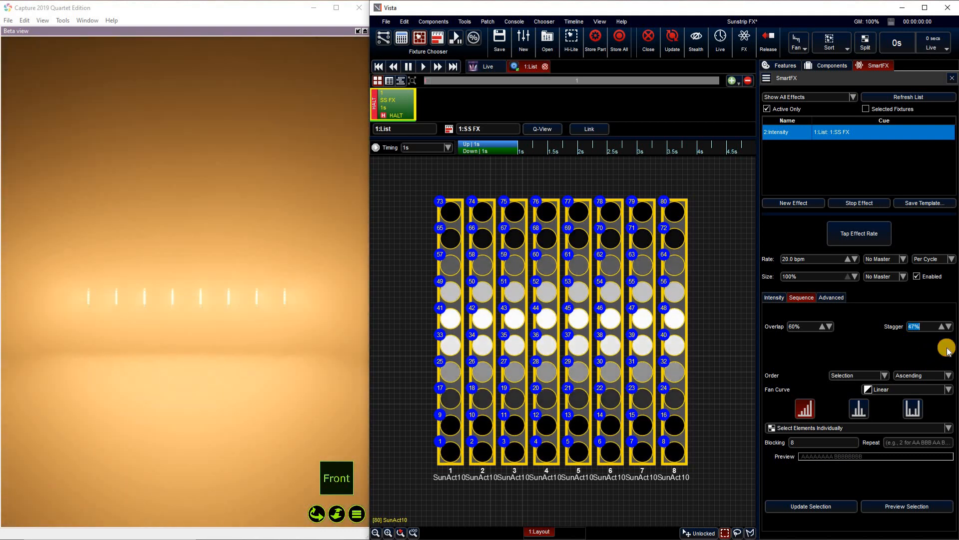
text(45)
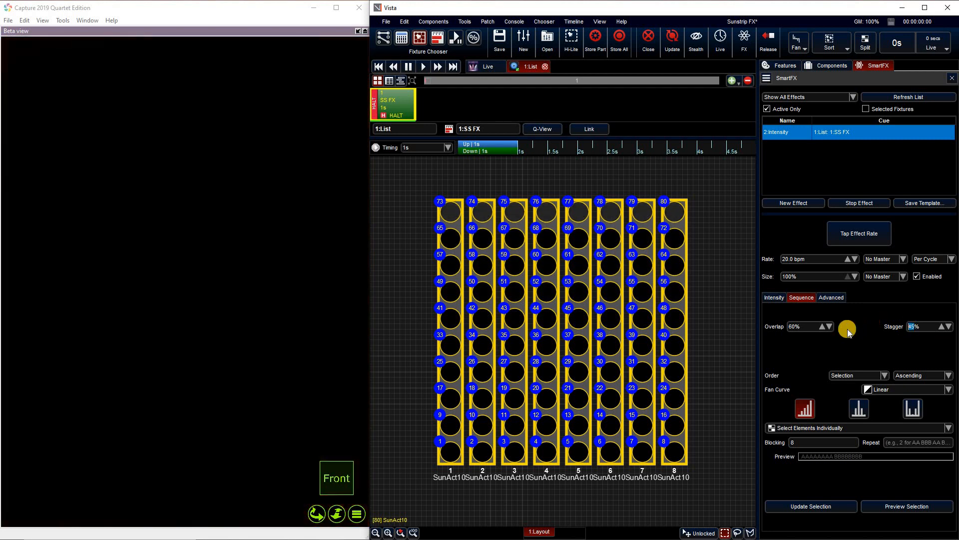
Set the intensity effect's overlap to 50% and its rate to 80 bpm.
key(shift+Tab)
text(50)
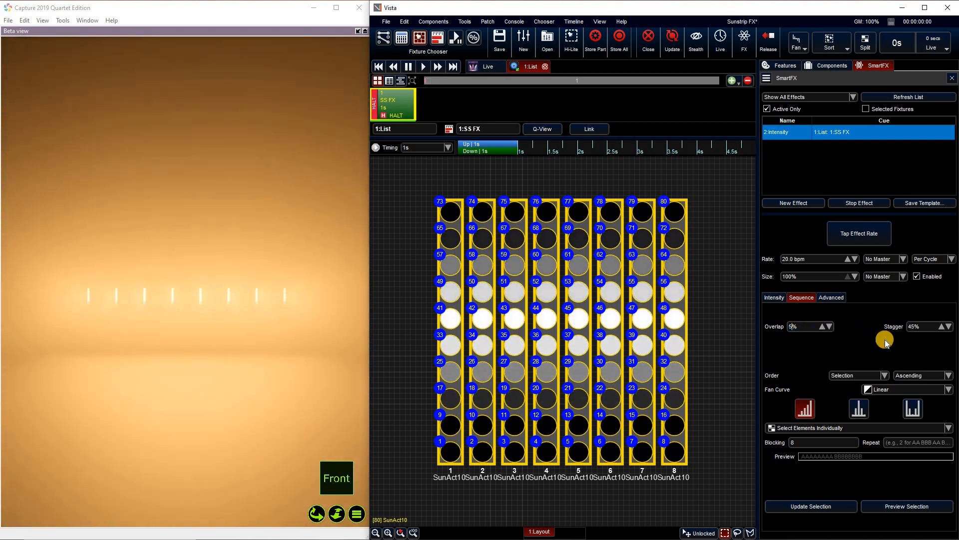
key(Return)
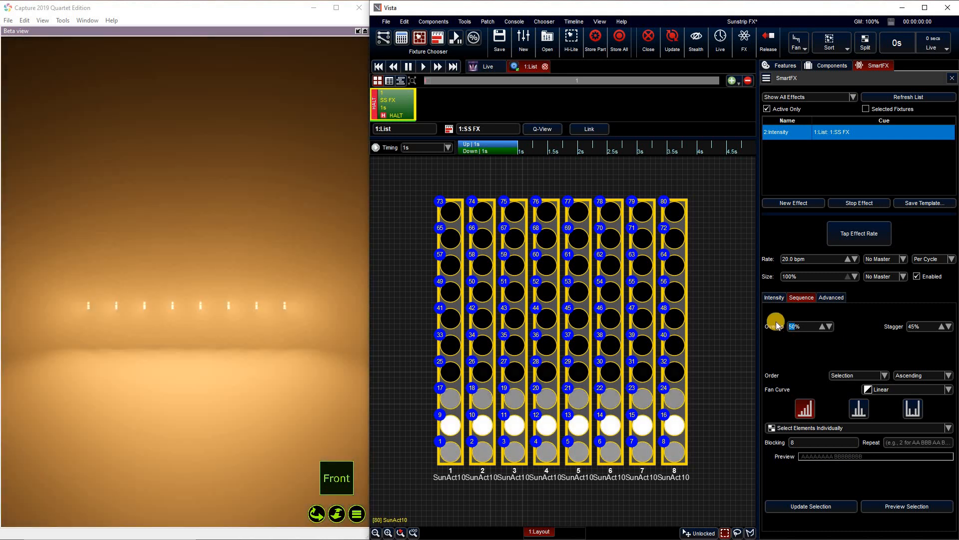
click(821, 259)
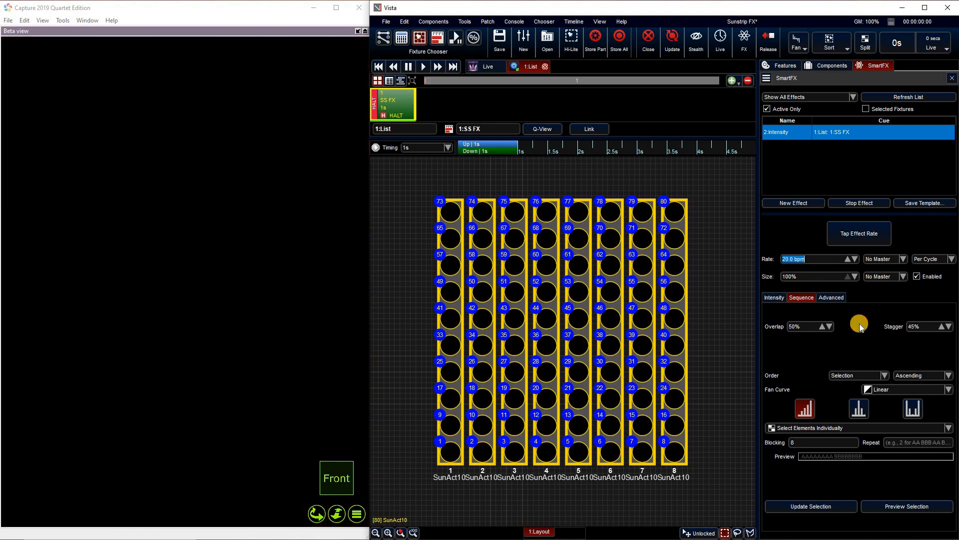
text(80)
key(Return)
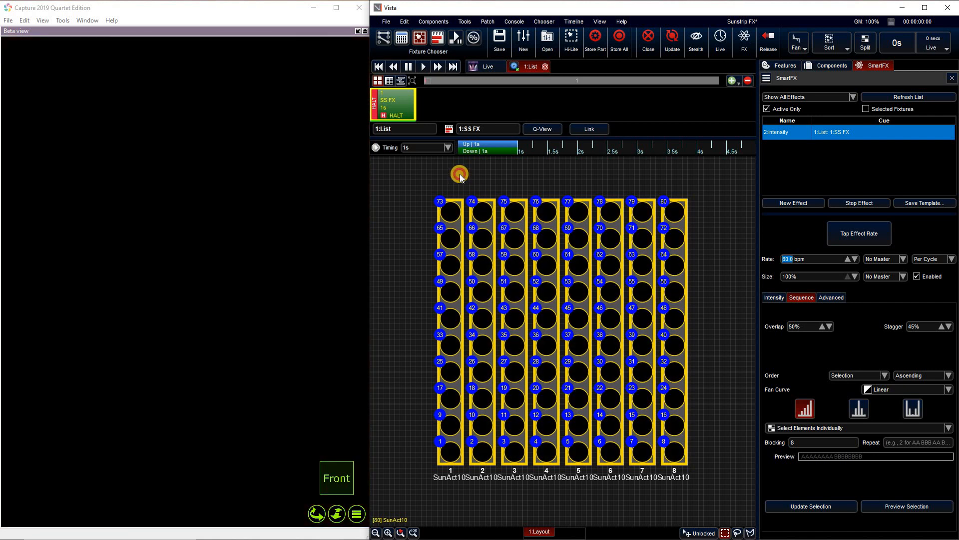
Deselect the fixtures and shorten the fade of the cue's Intensity event to 0s in the timeline.
click(459, 175)
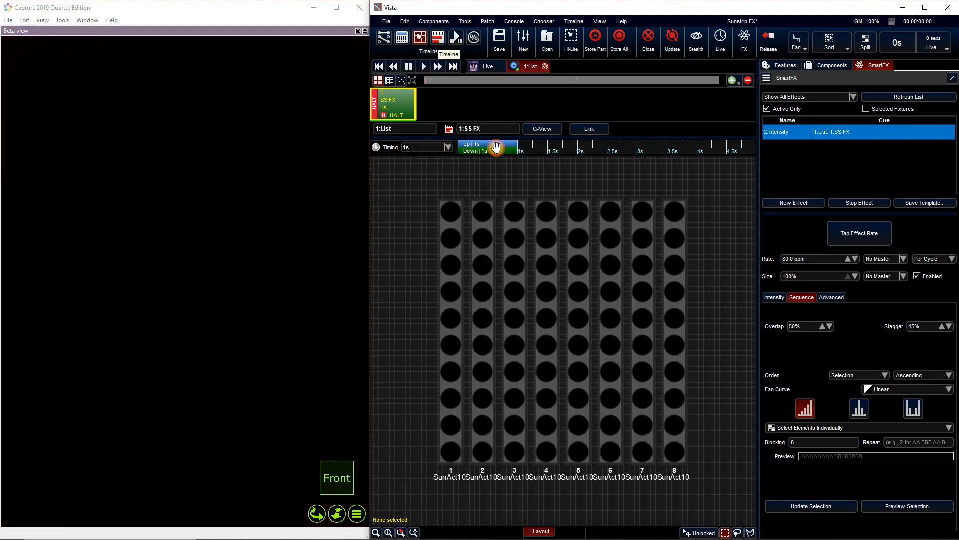
click(495, 147)
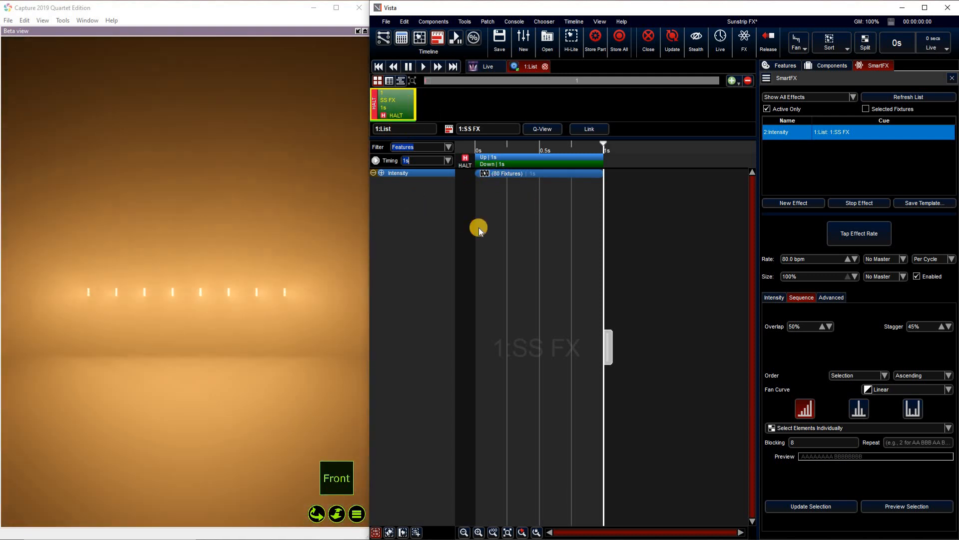
click(522, 174)
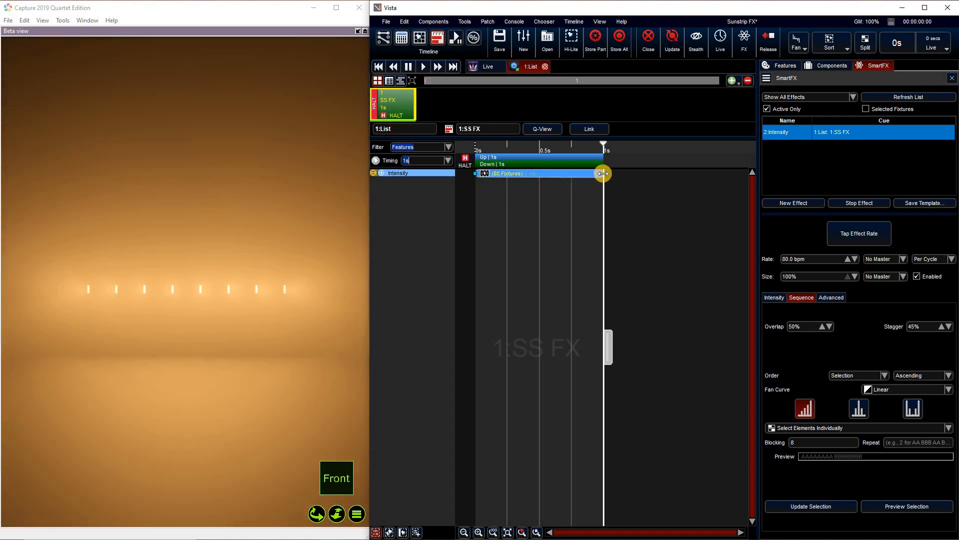
drag(602, 174, 476, 174)
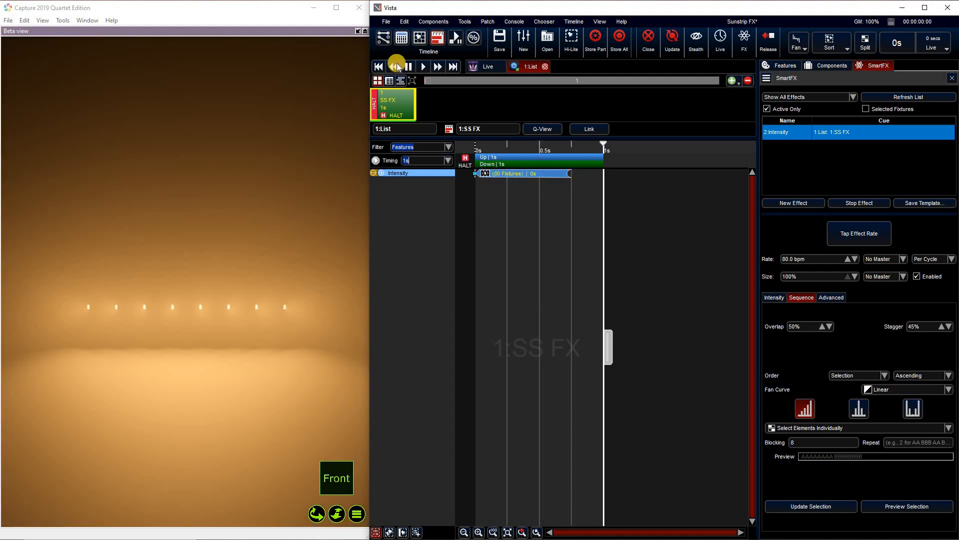
Release the cuelist and play the SS FX cue again to check how the effect starts.
click(395, 67)
click(384, 130)
click(423, 67)
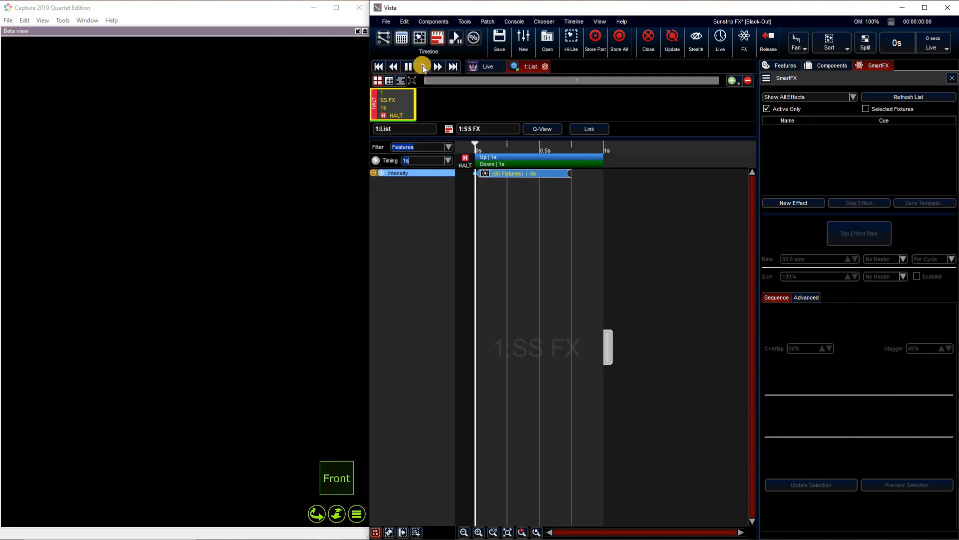
click(423, 67)
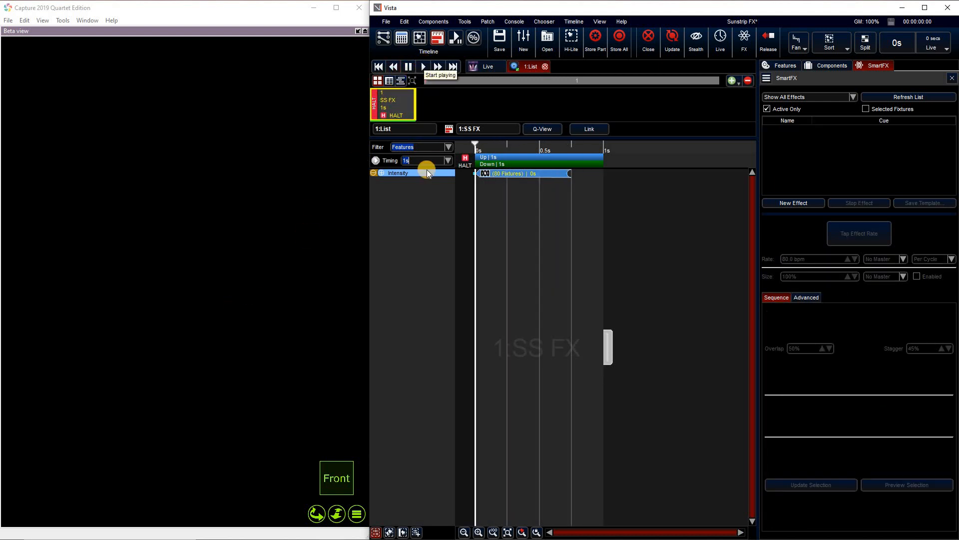
key(space)
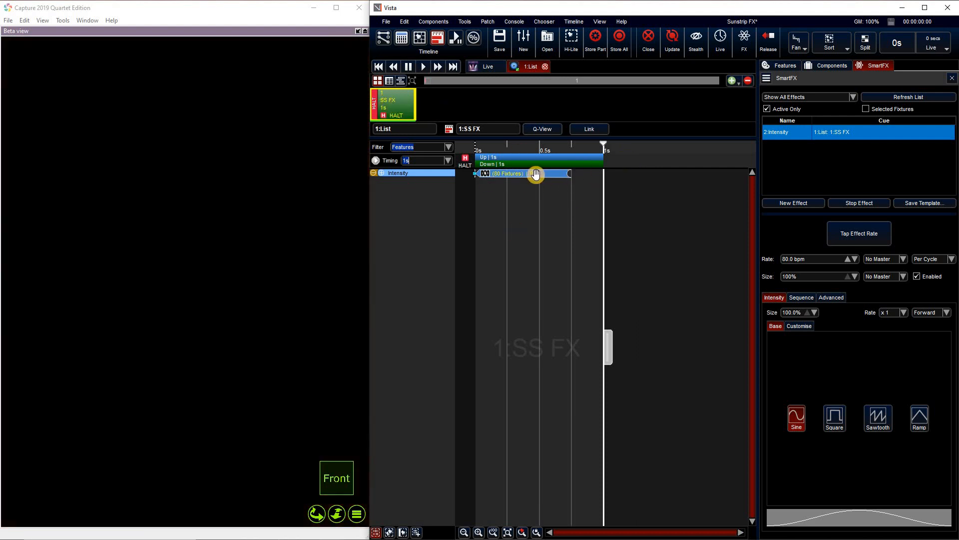
mouse_move(535, 174)
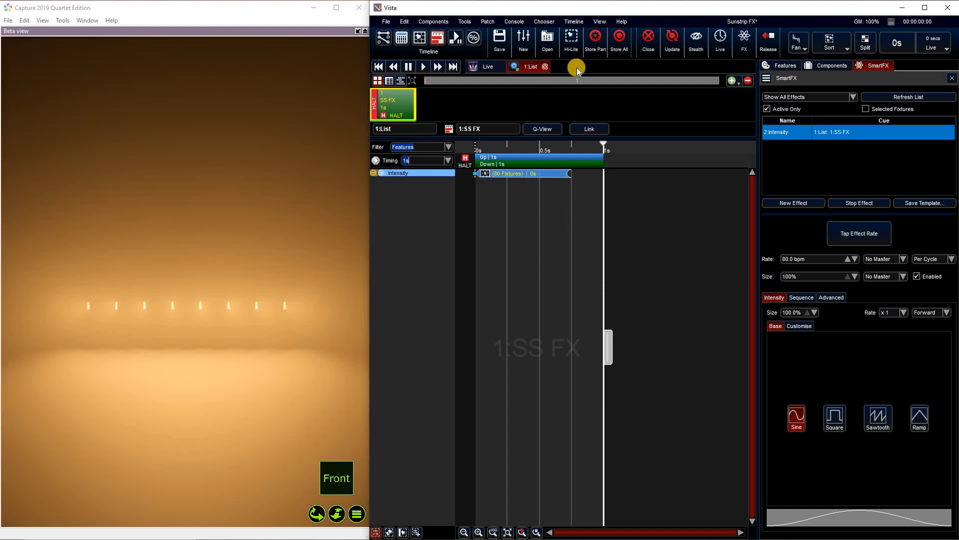
Insert a Release command targeting 1:List into the SS FX cue.
drag(566, 42, 564, 65)
click(548, 42)
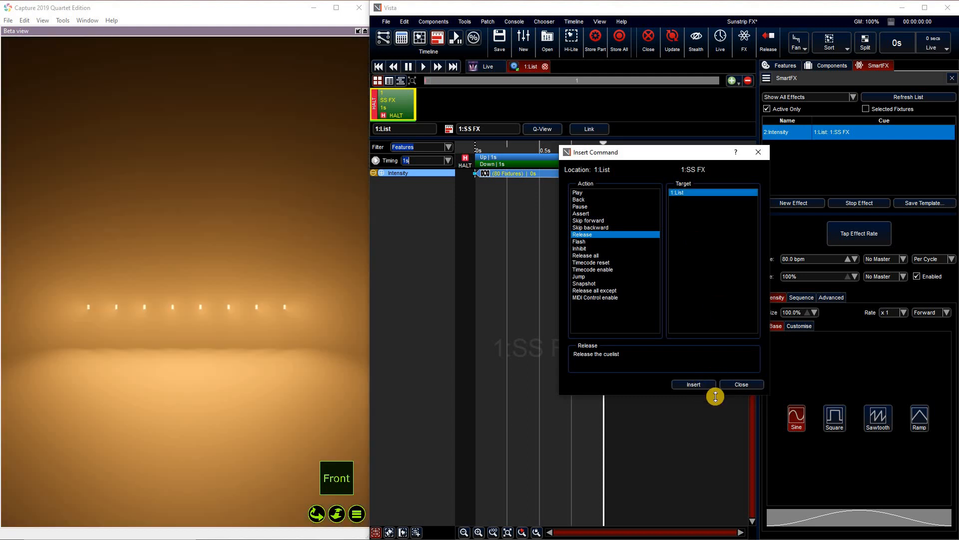
click(696, 384)
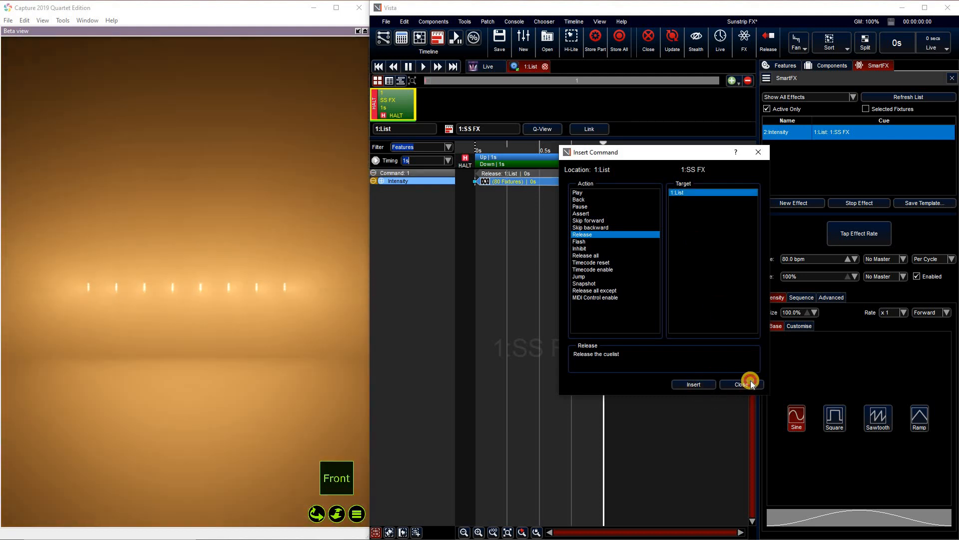
Move the Release command to the 1s mark at the end of the SS FX cue.
click(750, 383)
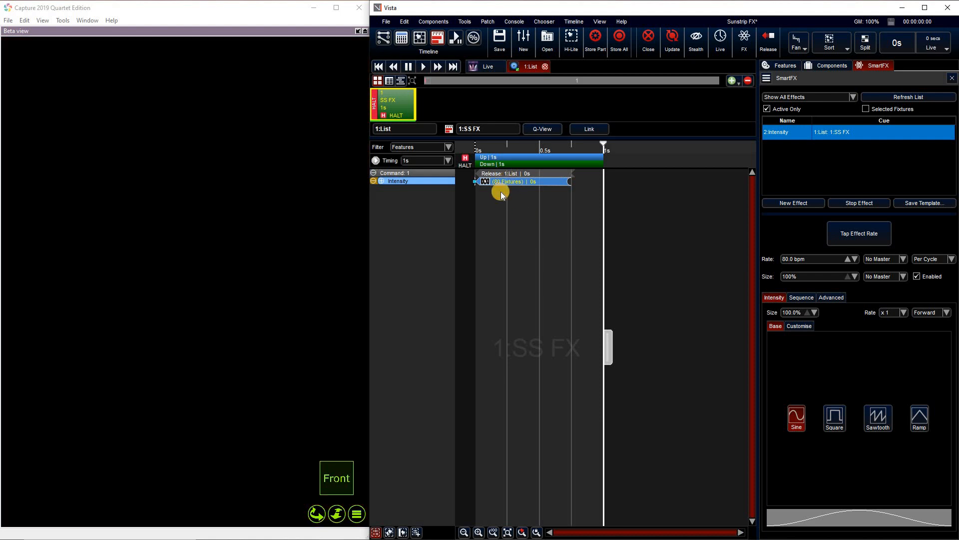
drag(485, 174, 600, 181)
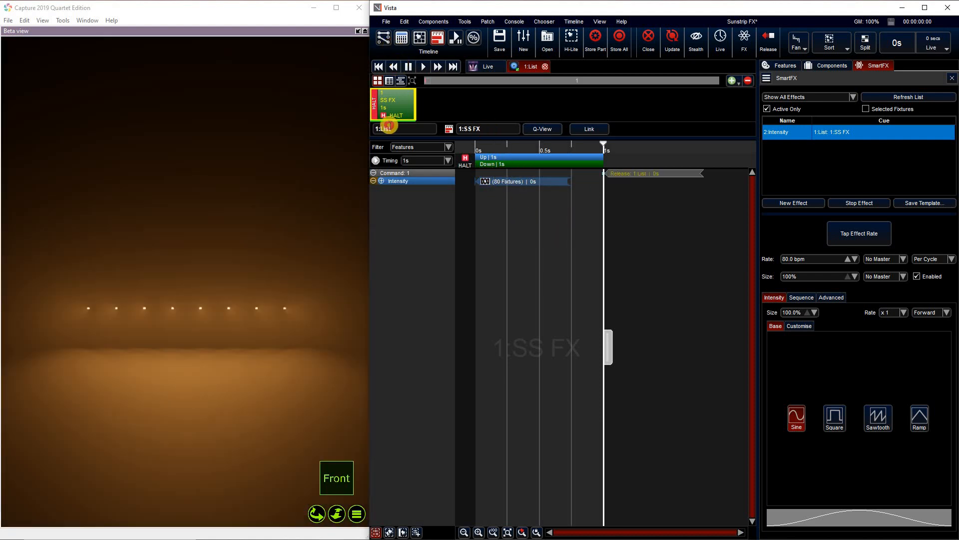
click(469, 180)
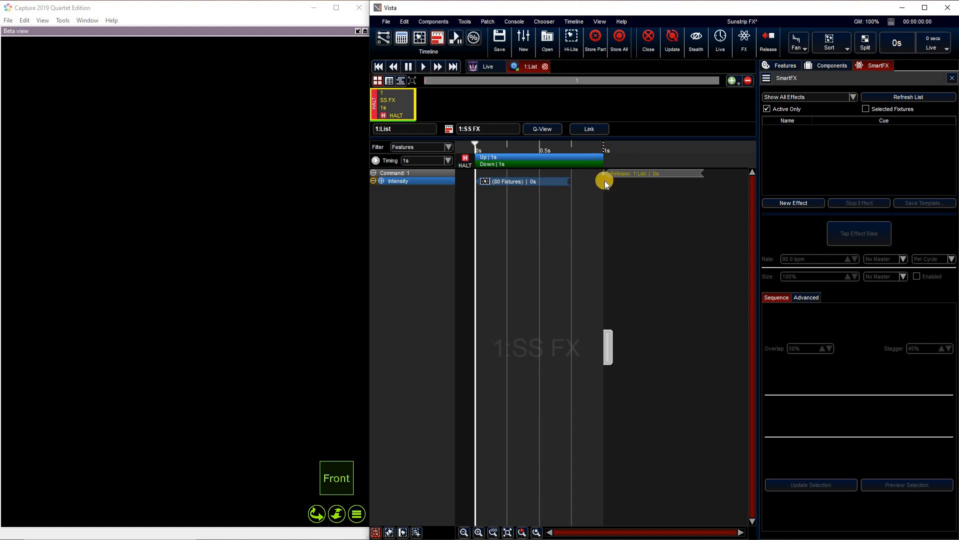
Configure the cuelist properties with High priority, Exclude from store On and a Release Timing of 0.
right_click(400, 99)
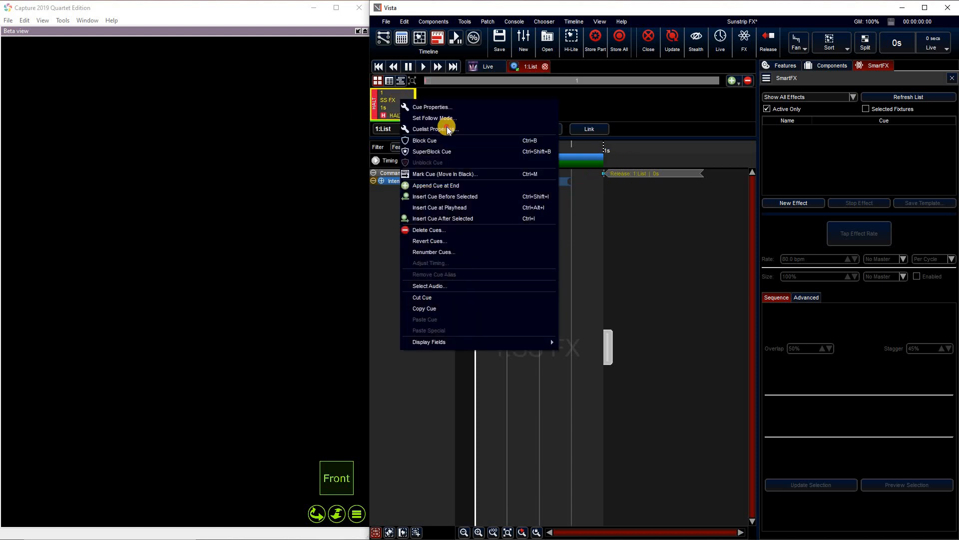
click(479, 129)
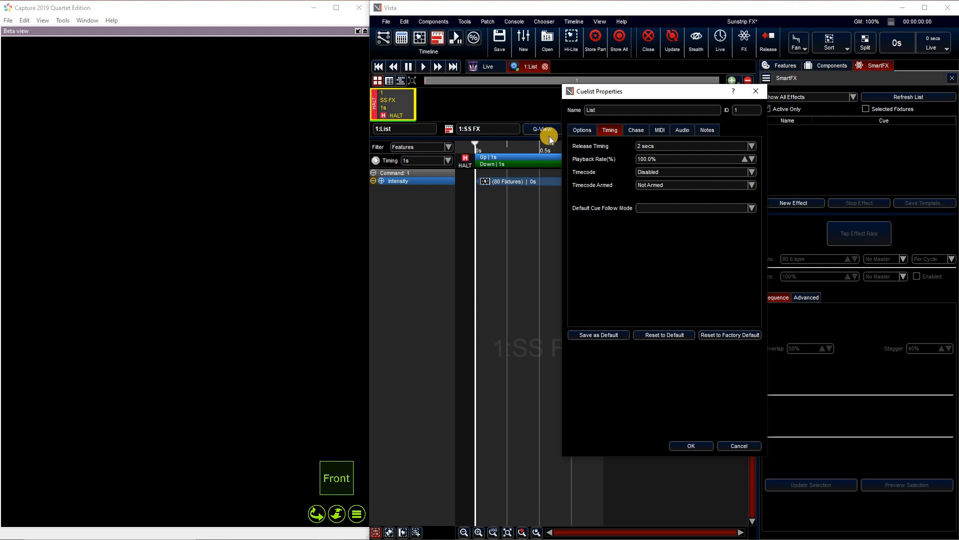
click(579, 129)
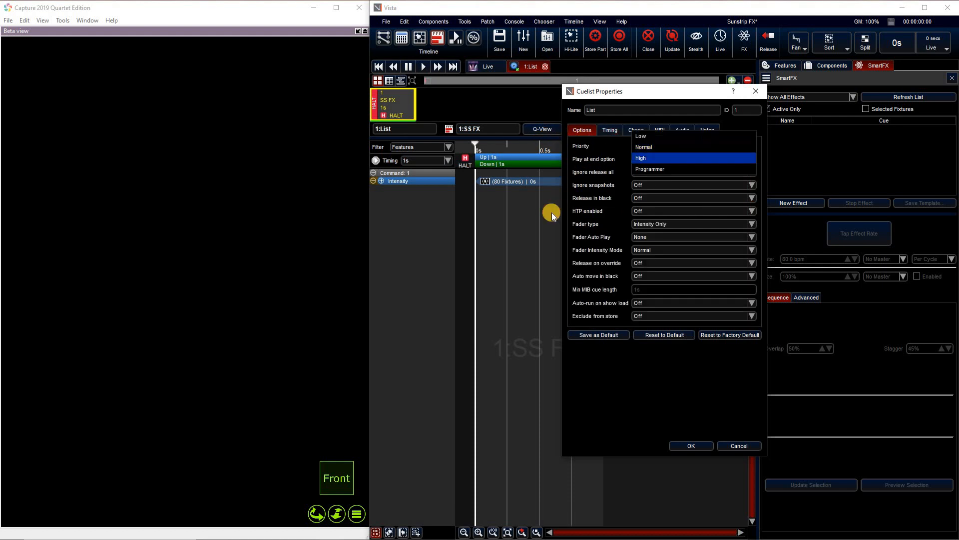
click(657, 158)
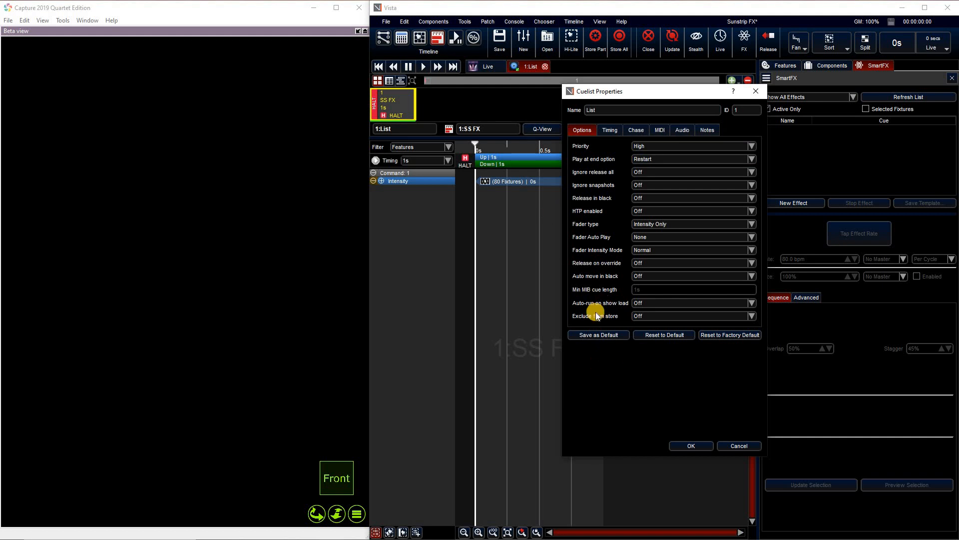
click(651, 314)
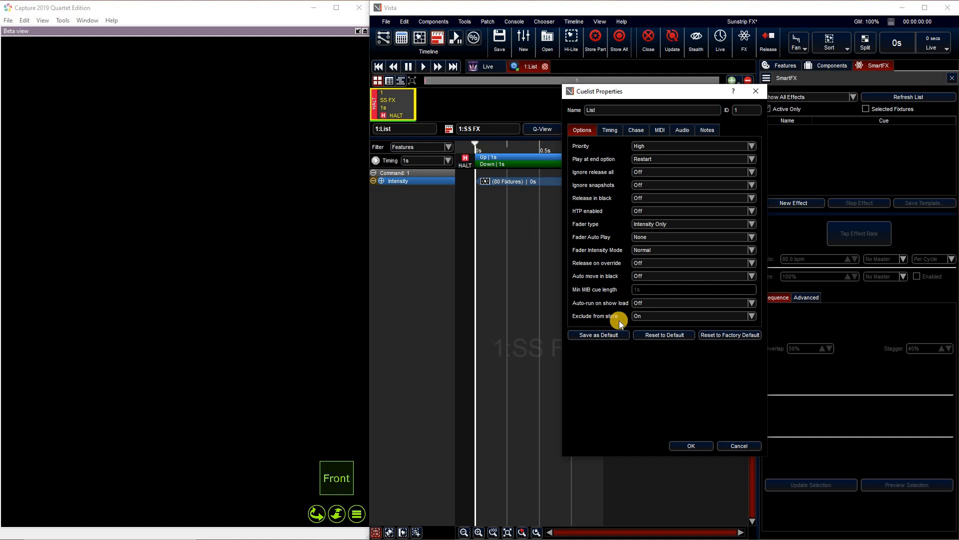
click(617, 131)
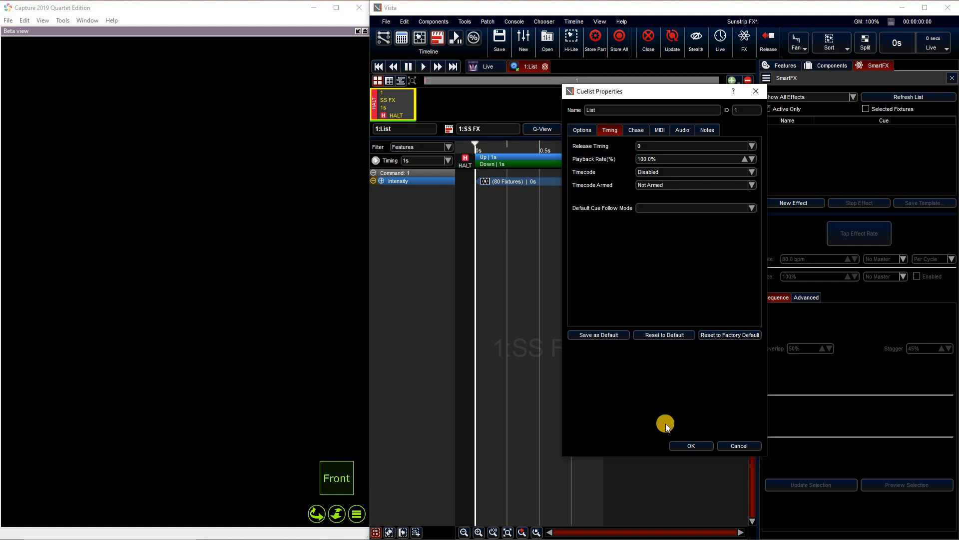
click(698, 445)
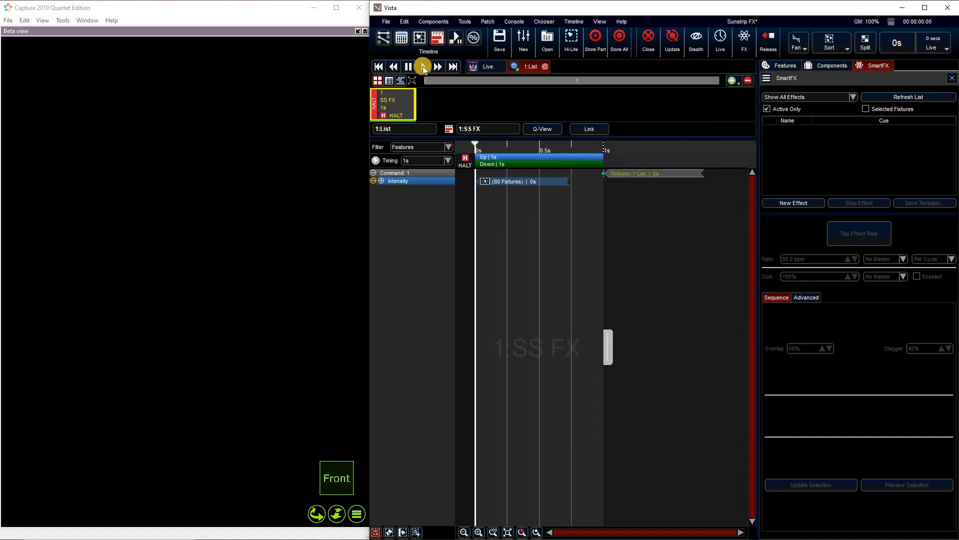
Play the SS FX cue to check its release, and set the cue's time to 0.5s.
click(423, 67)
click(382, 107)
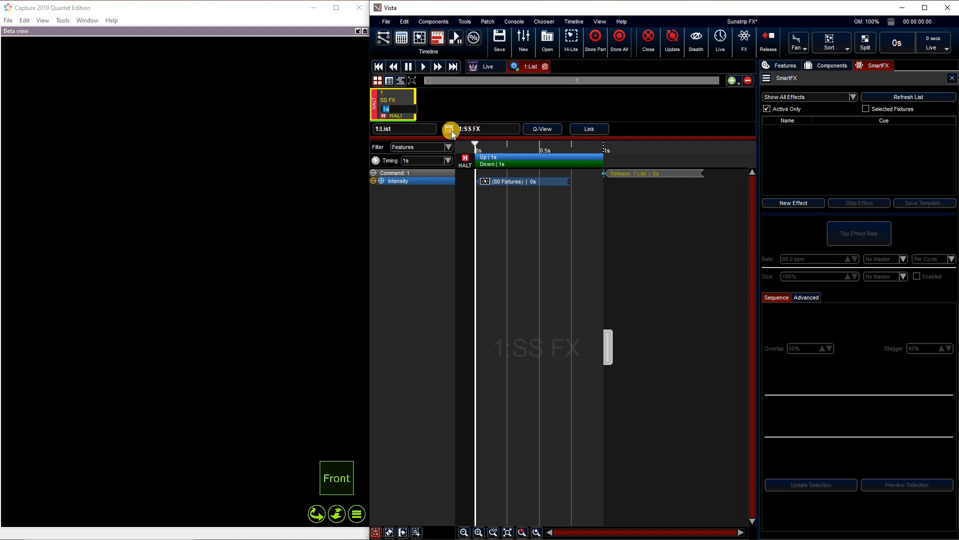
text(0.5)
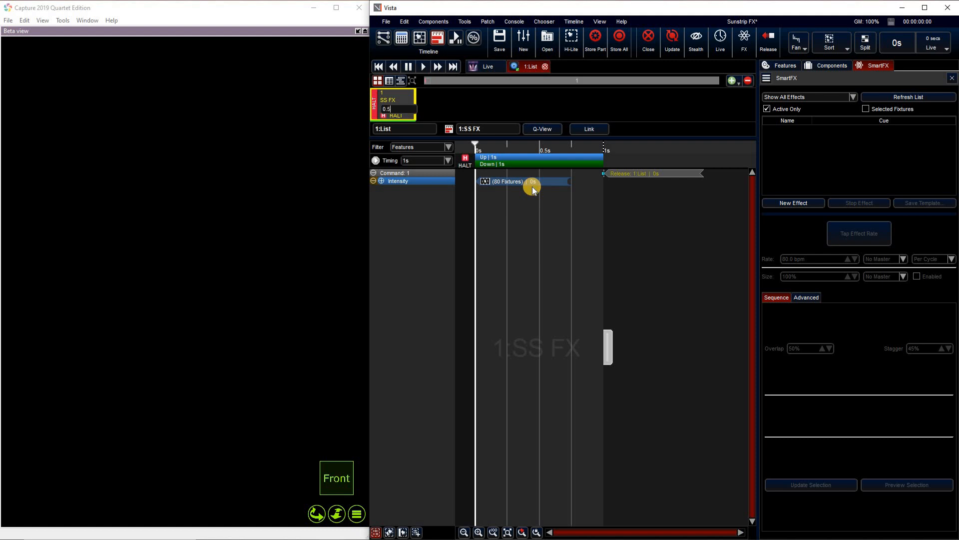
key(Return)
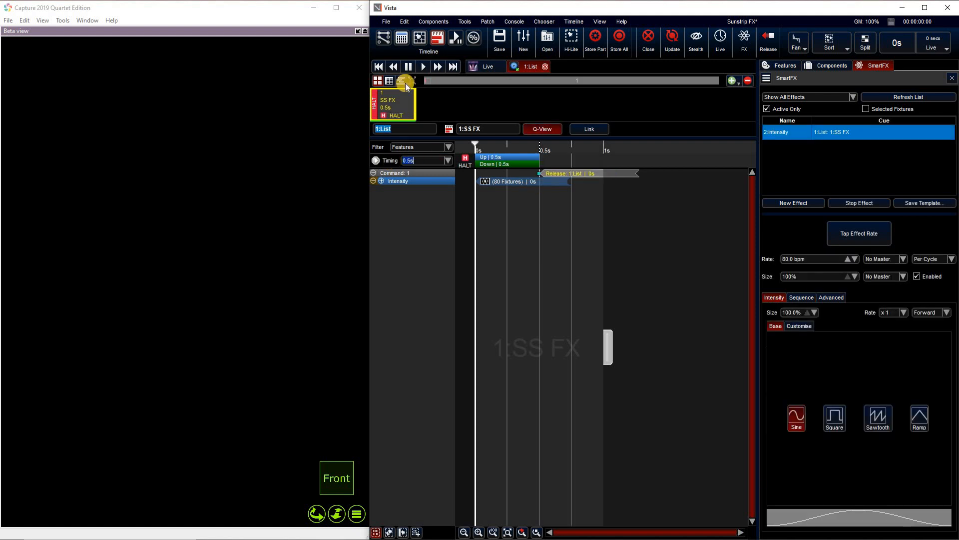
Play the SS FX cue repeatedly to check its timing, including from the Fixture Chooser with Q-View turned off.
click(424, 66)
key(space)
click(425, 66)
click(426, 66)
key(space)
click(419, 40)
click(425, 67)
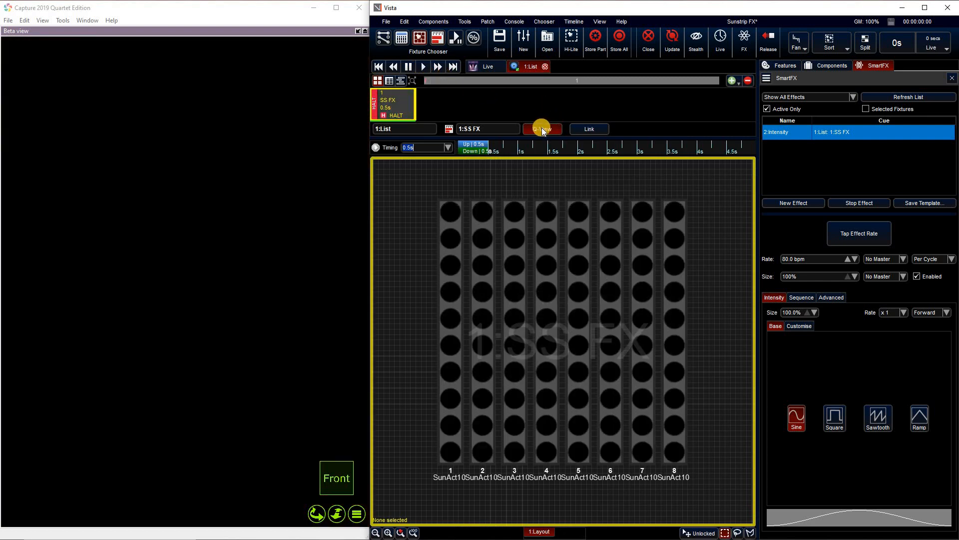
click(542, 128)
click(425, 68)
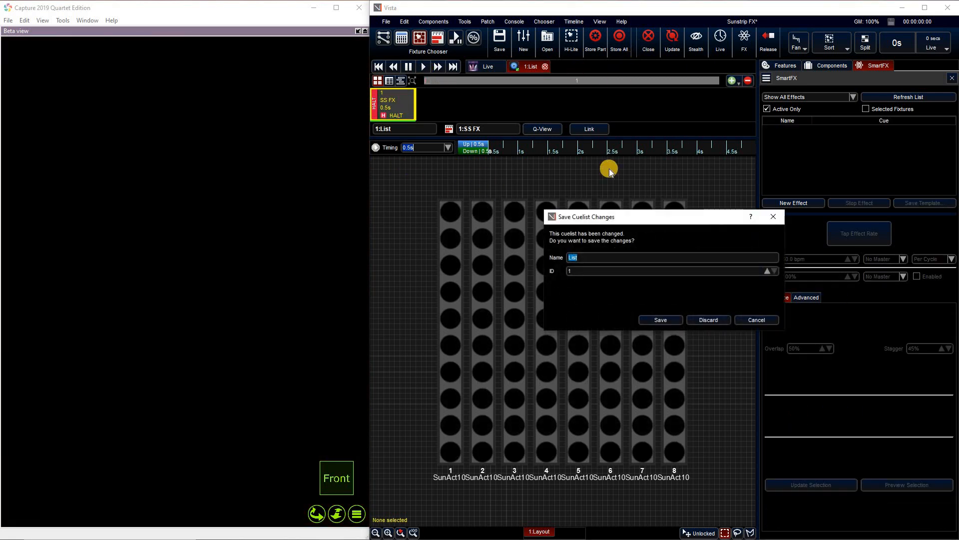
Save the cuelist under the name SS FX and assign it to the first upper playback on the console.
key(BackSpace)
text(SS FX)
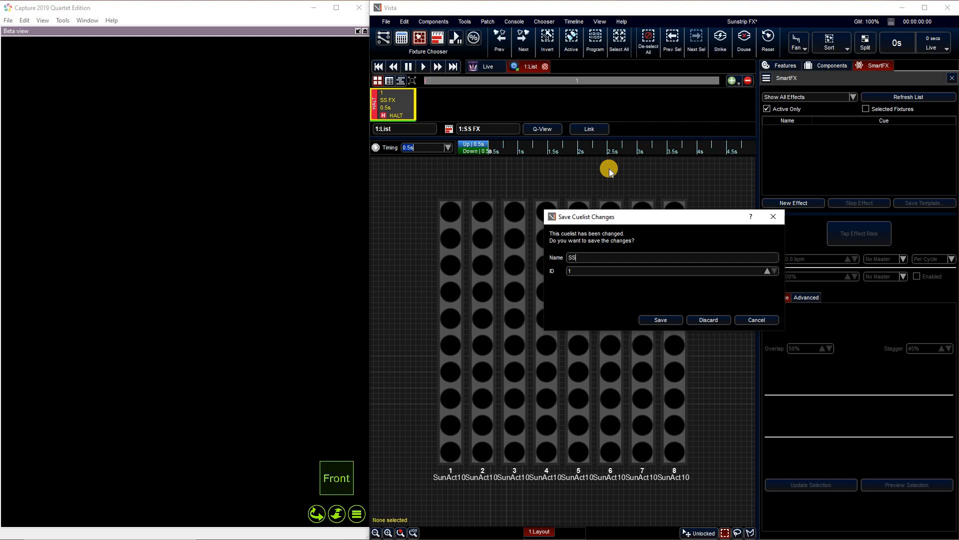
click(655, 321)
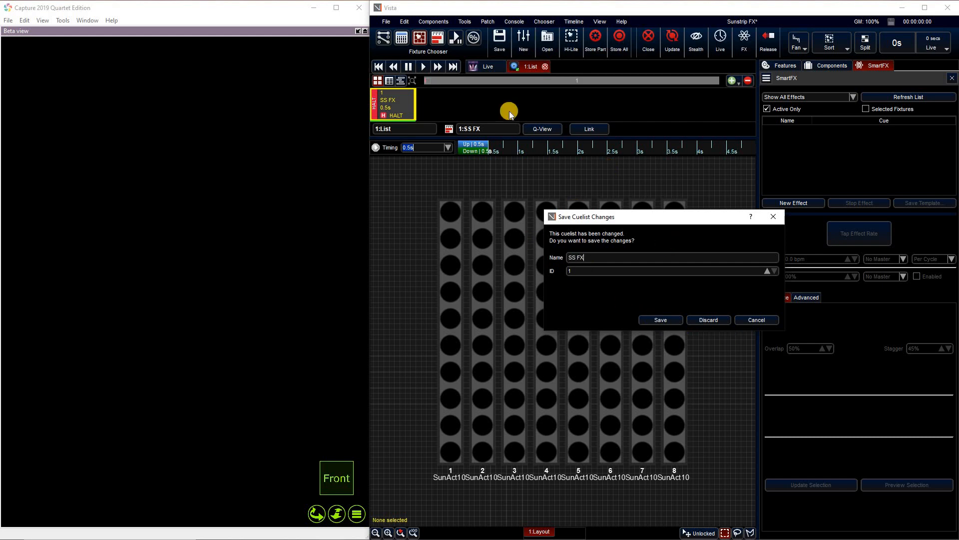
key(F2)
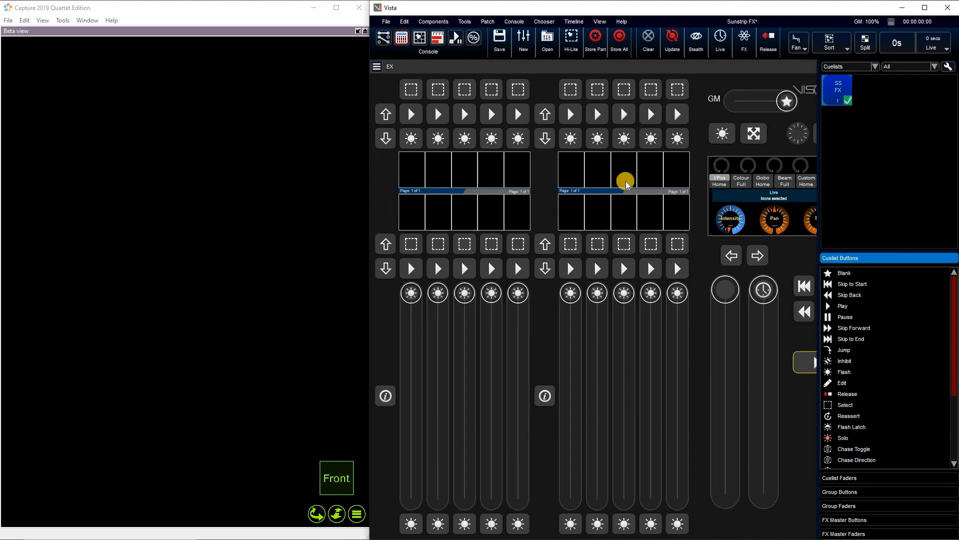
drag(842, 89, 414, 167)
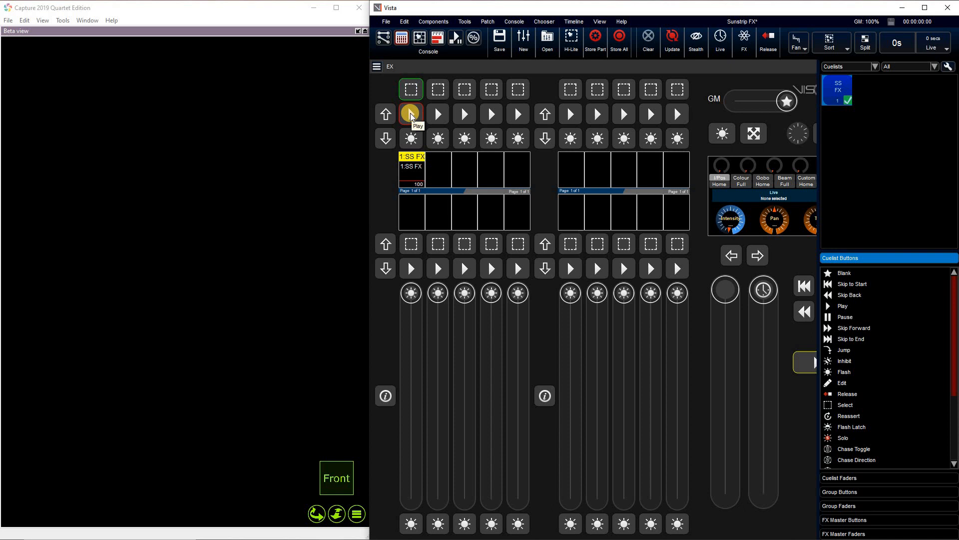
Trigger the SS FX cuelist repeatedly from its console playback to check that the effect runs and releases itself.
click(410, 114)
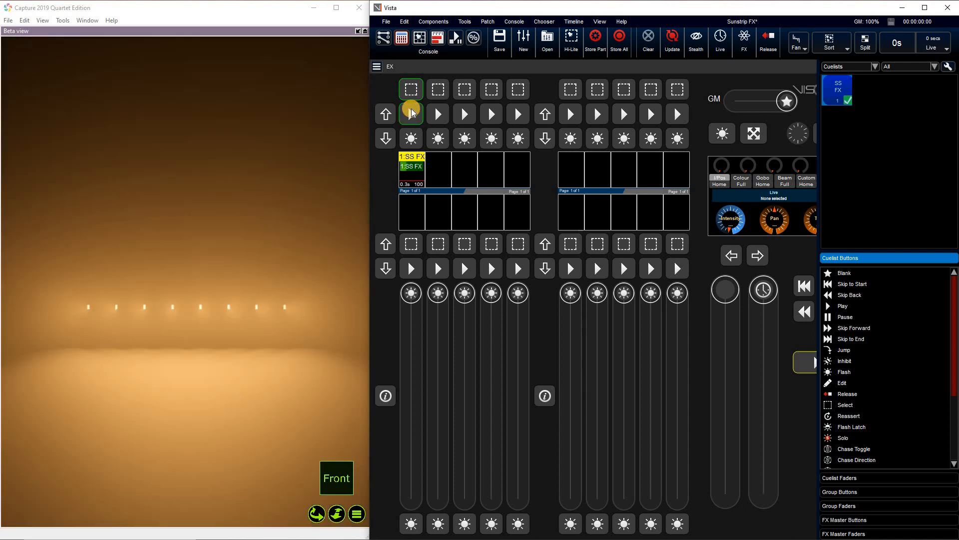
click(410, 114)
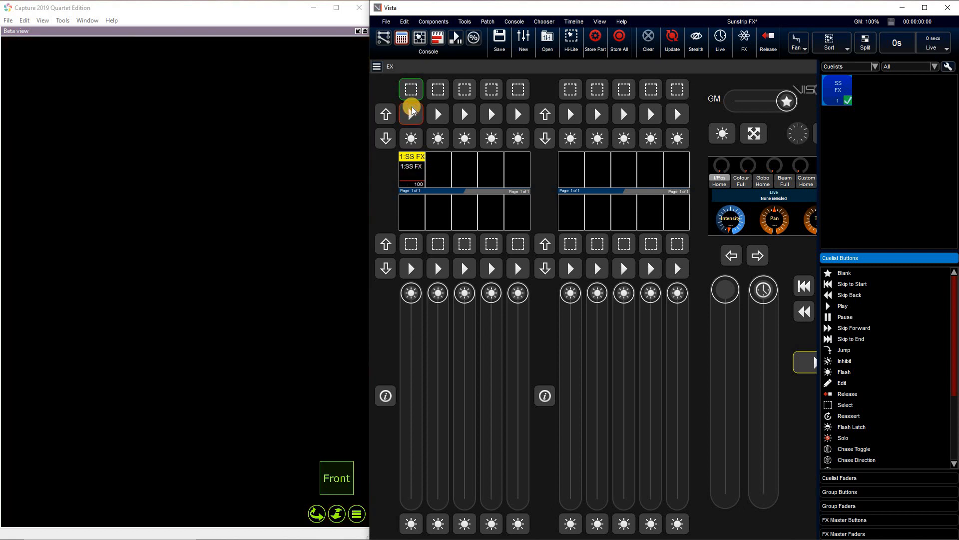
click(411, 109)
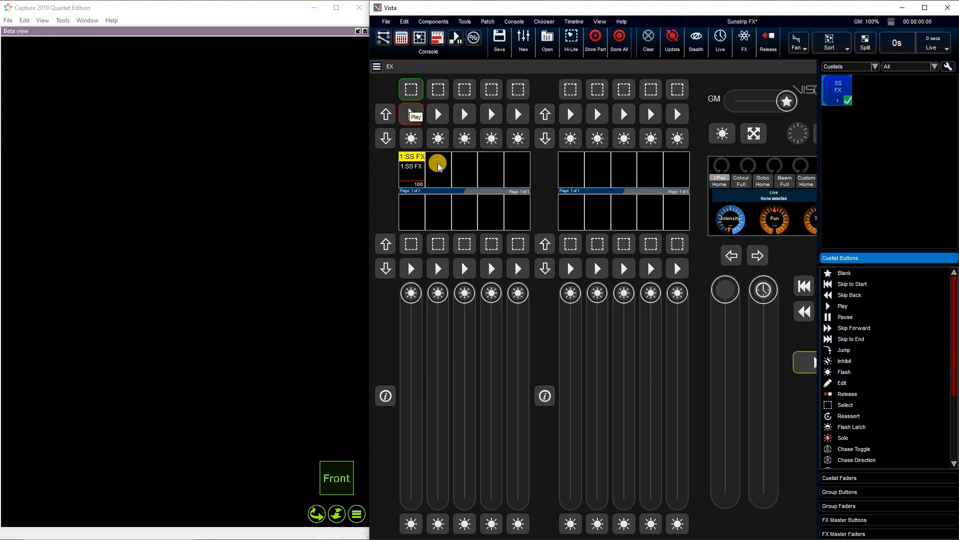
click(410, 113)
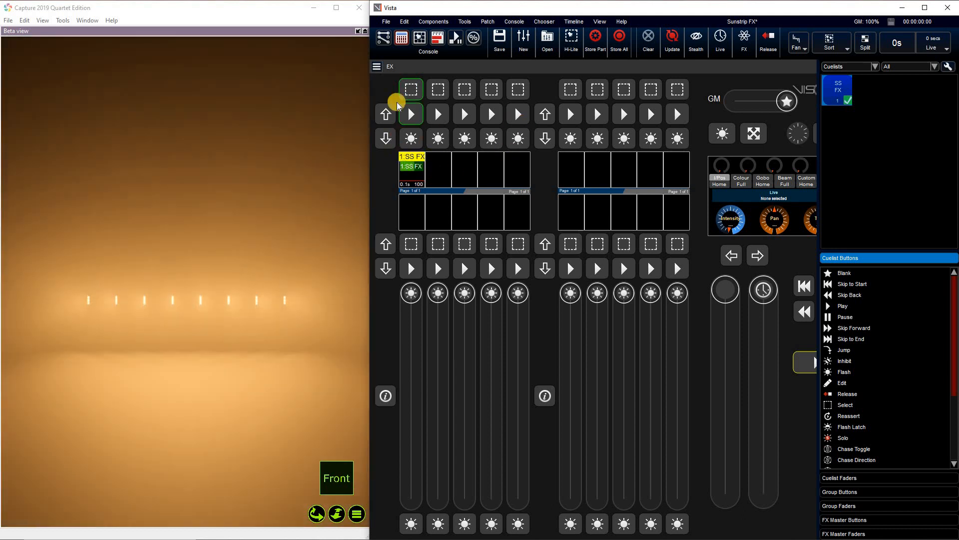
click(417, 114)
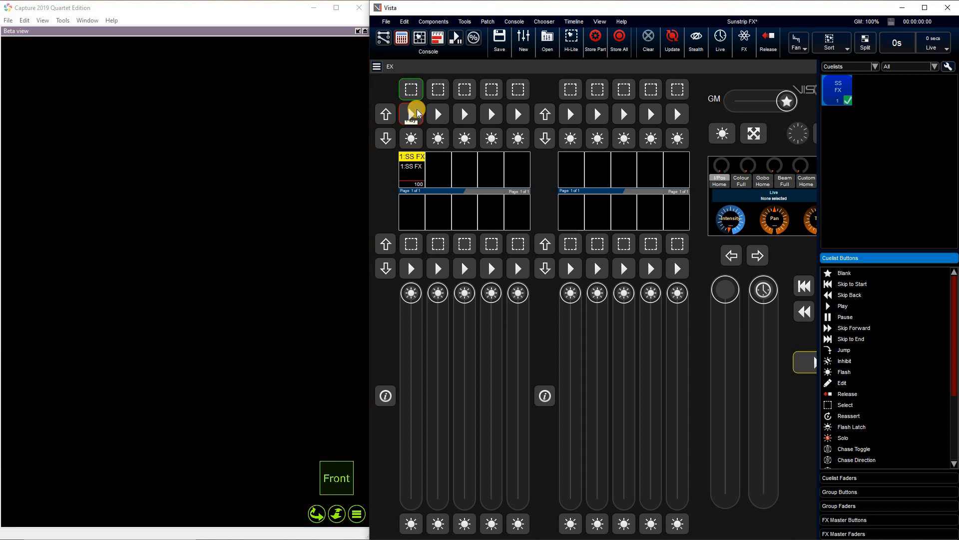
click(418, 114)
click(411, 114)
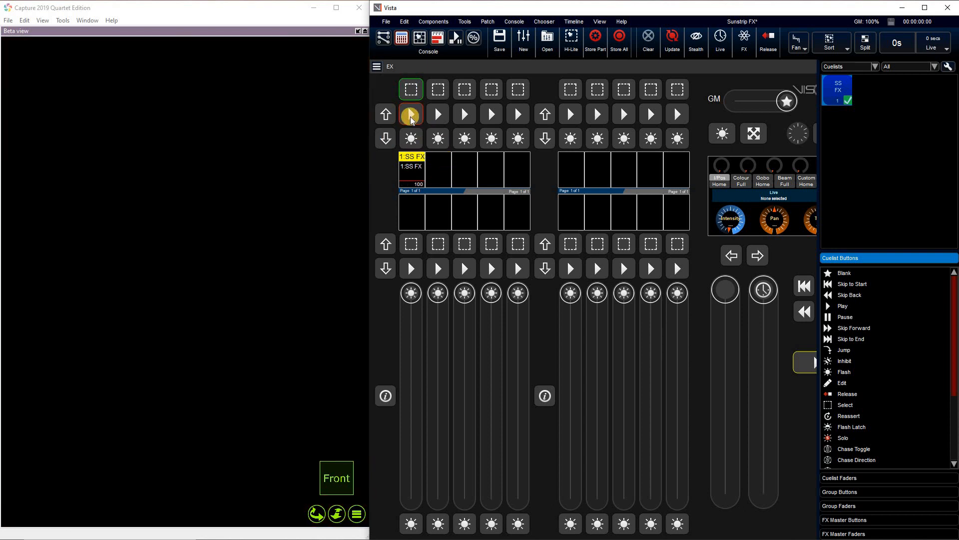
click(411, 117)
click(710, 166)
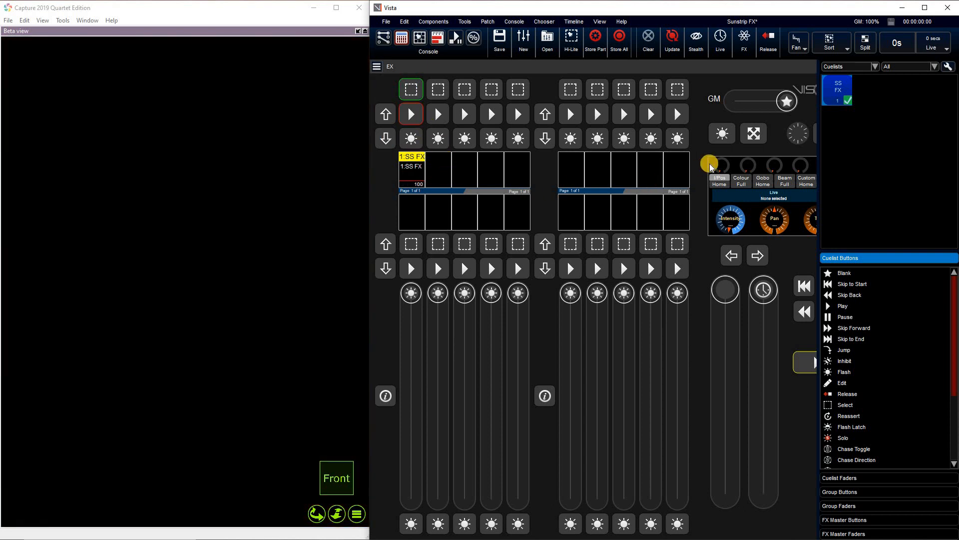